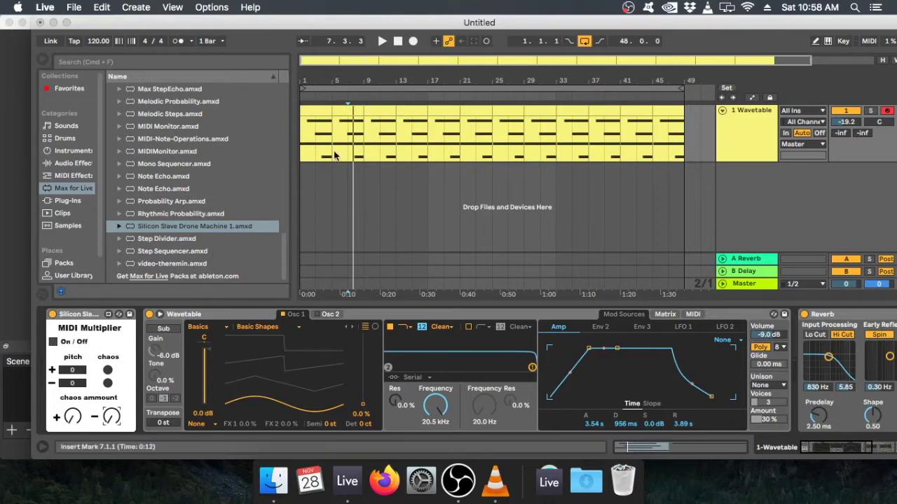
# - Play the Wavetable clip from the start with the MIDI Multiplier off, view its notes and device chain, and stop playback
pyautogui.click(303, 156)
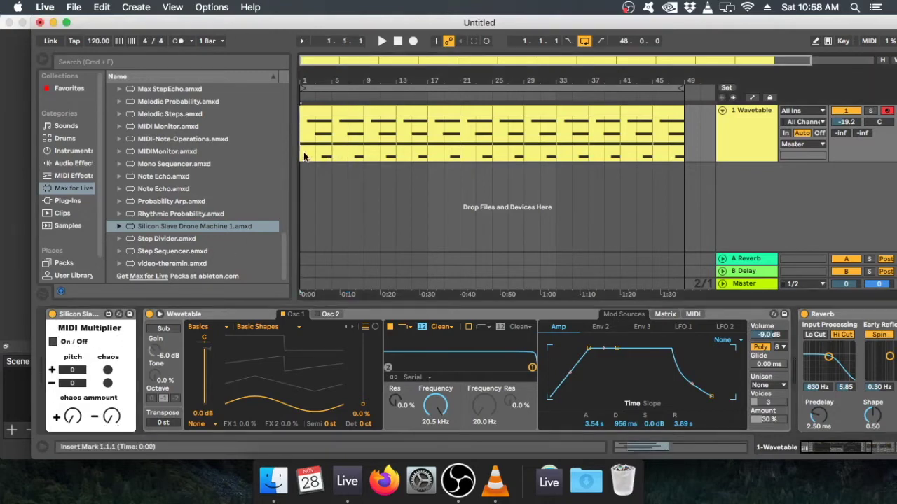
pyautogui.press('space')
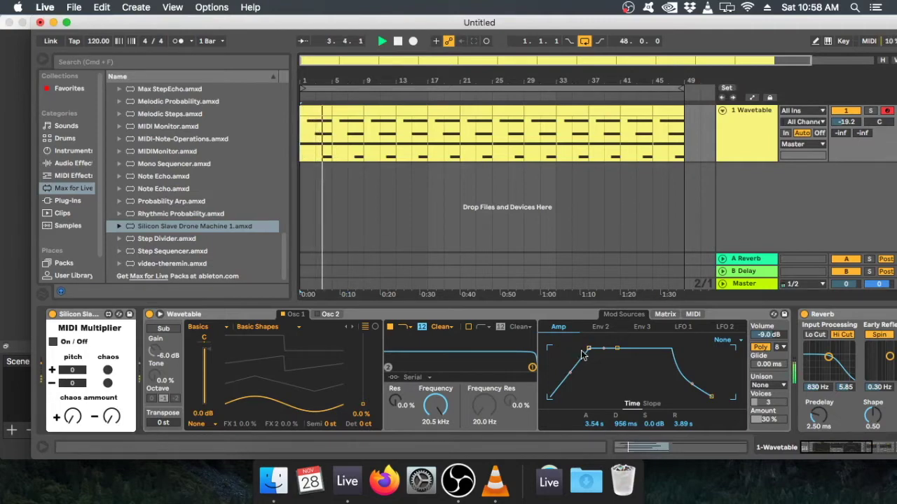
pyautogui.click(655, 448)
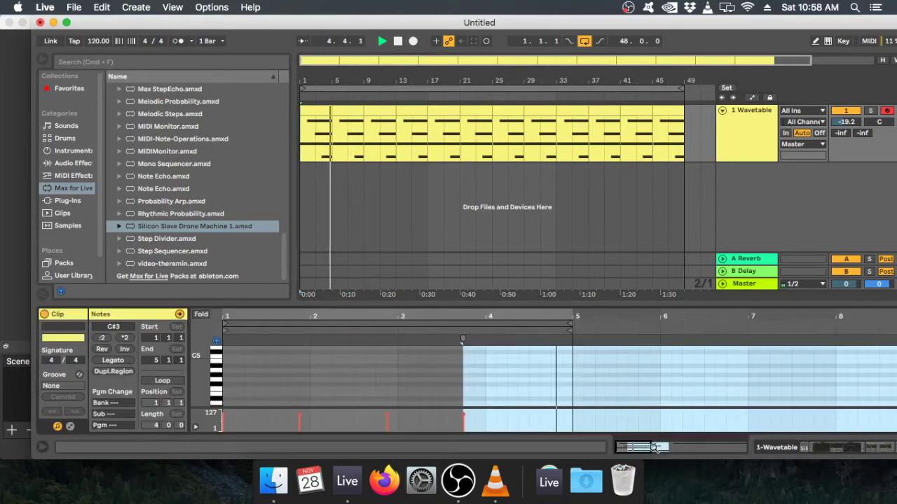
pyautogui.click(834, 449)
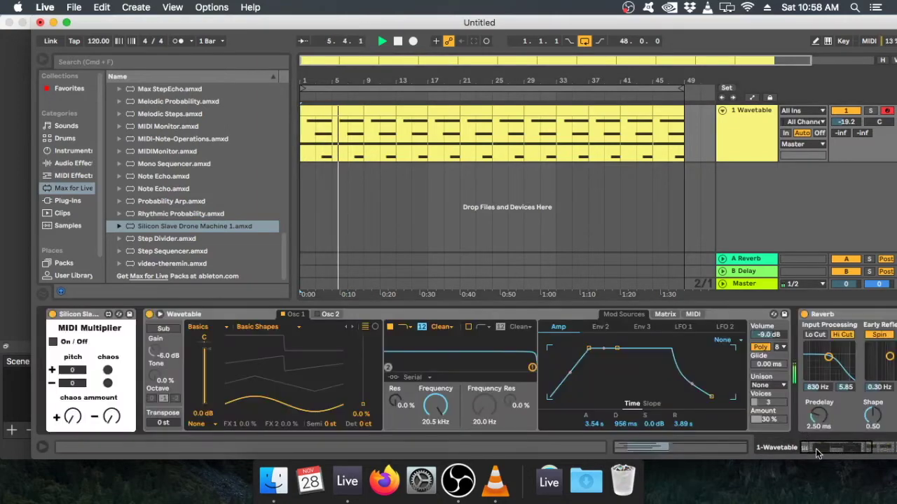
pyautogui.moveTo(815, 448)
pyautogui.mouseDown()
pyautogui.moveTo(855, 448)
pyautogui.moveTo(803, 450)
pyautogui.mouseUp()
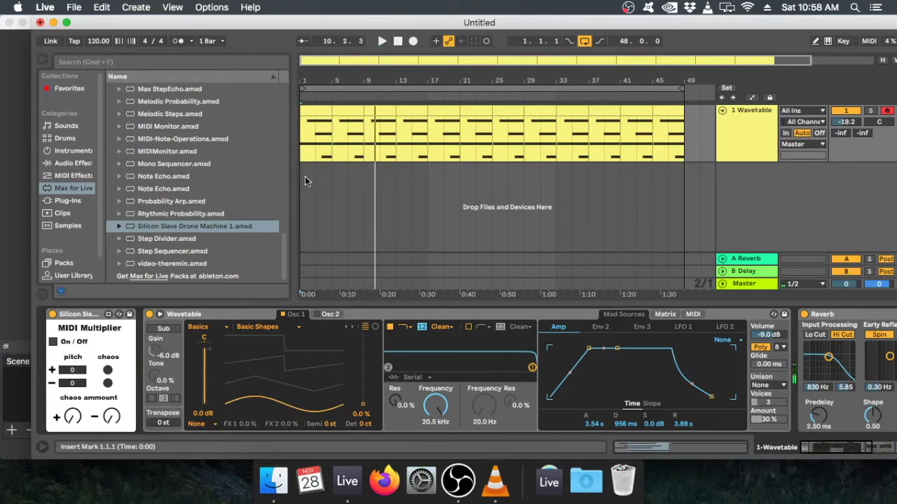
pyautogui.press('space')
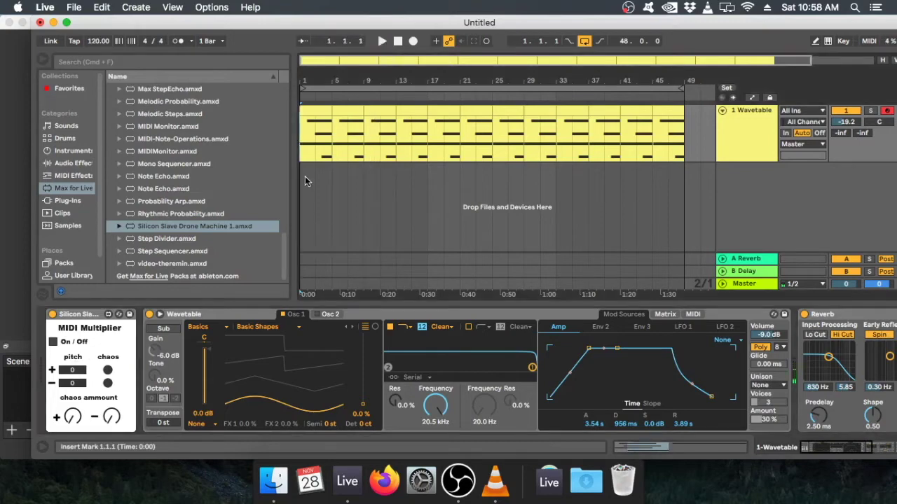
# - Turn on the MIDI Multiplier, play the clip, and set the plus pitch to 12 and the minus pitch to 18
pyautogui.click(54, 341)
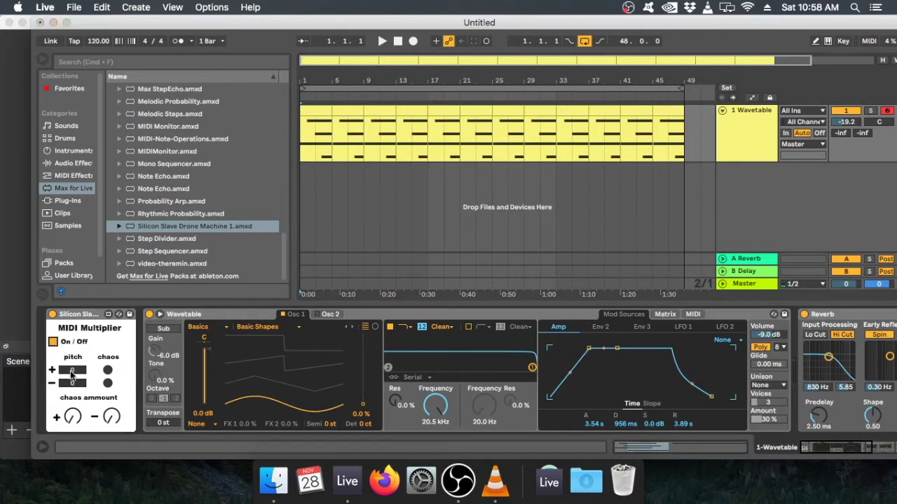
pyautogui.click(71, 370)
pyautogui.click(72, 384)
pyautogui.press('space')
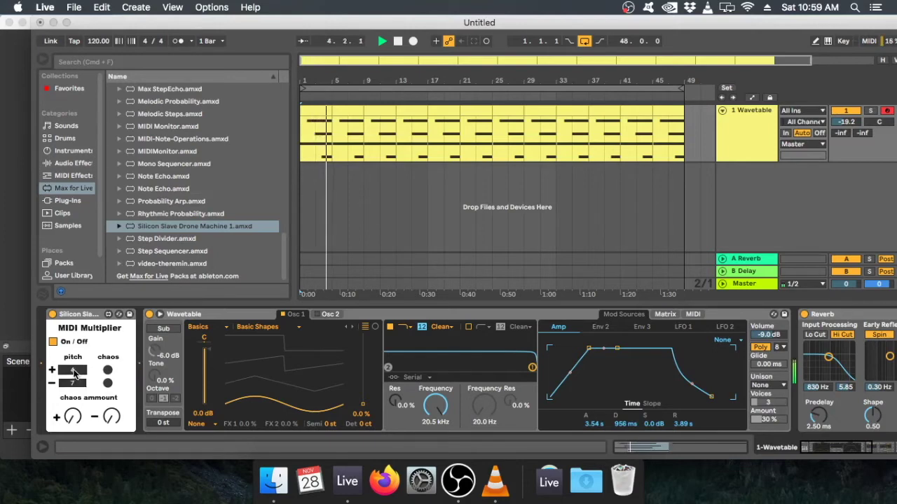
pyautogui.moveTo(73, 371); pyautogui.dragTo(73, 391)
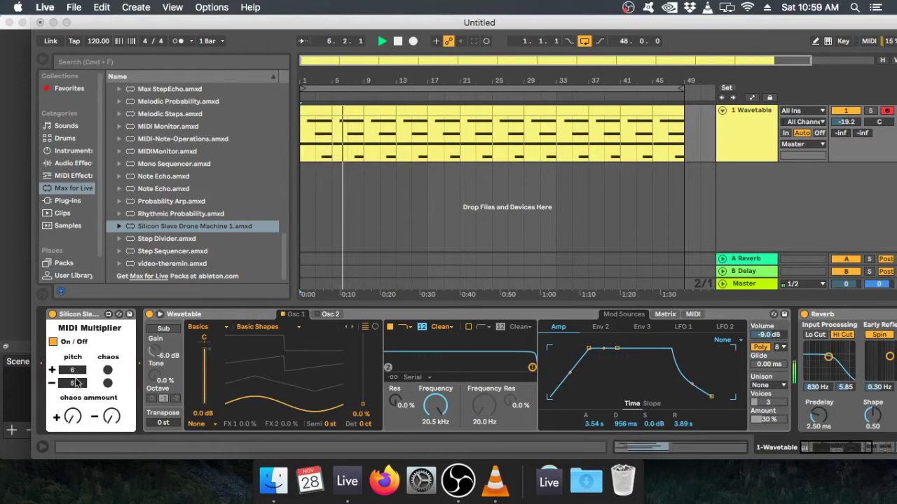
pyautogui.moveTo(77, 376); pyautogui.dragTo(74, 382)
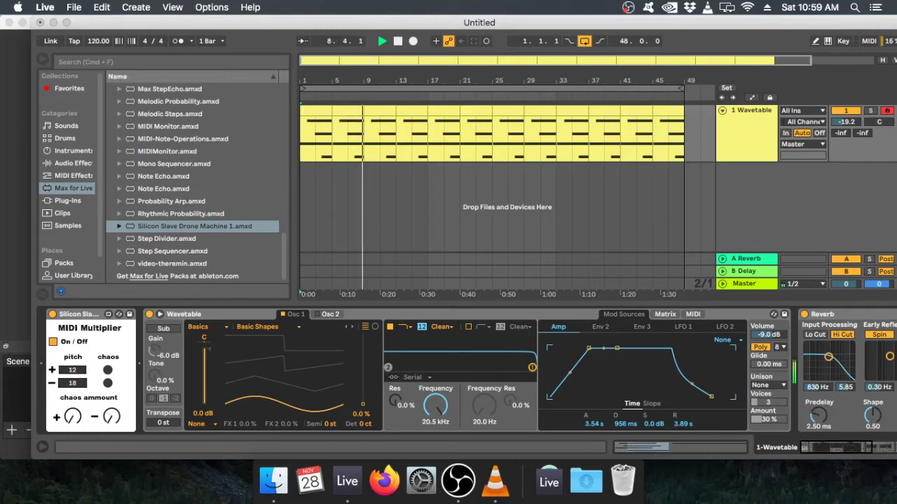
# - Set the MIDI Multiplier's plus pitch to 22 and its minus pitch to 14 during playback
pyautogui.click(74, 371)
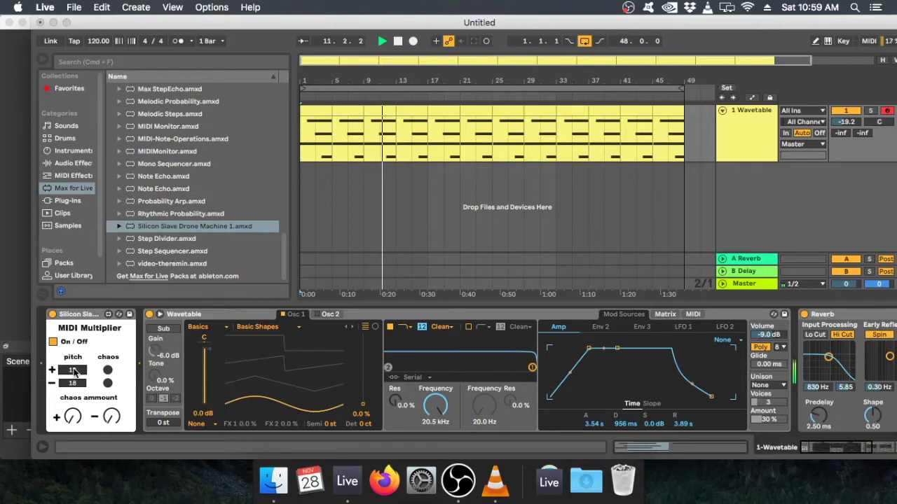
pyautogui.write('22')
pyautogui.click(73, 384)
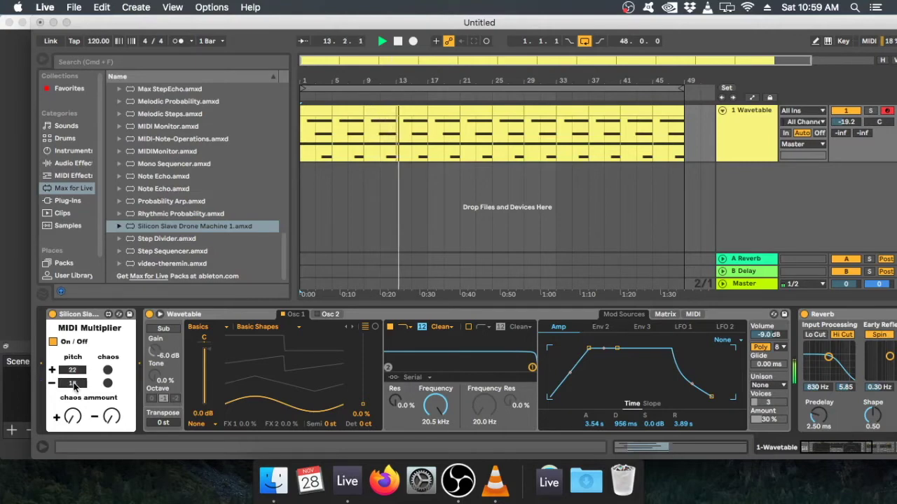
pyautogui.write('14')
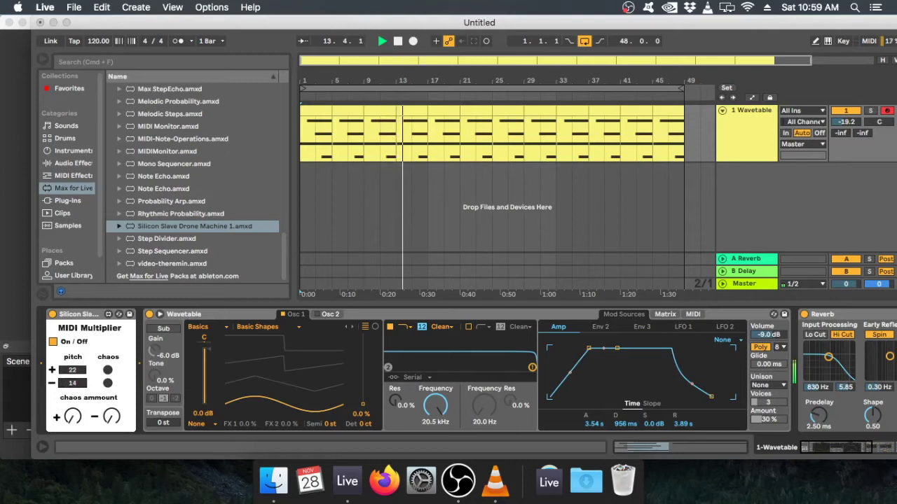
# - Set the MIDI Multiplier's plus pitch to 2 and its minus pitch to 6 during playback
pyautogui.click(73, 373)
pyautogui.write('2')
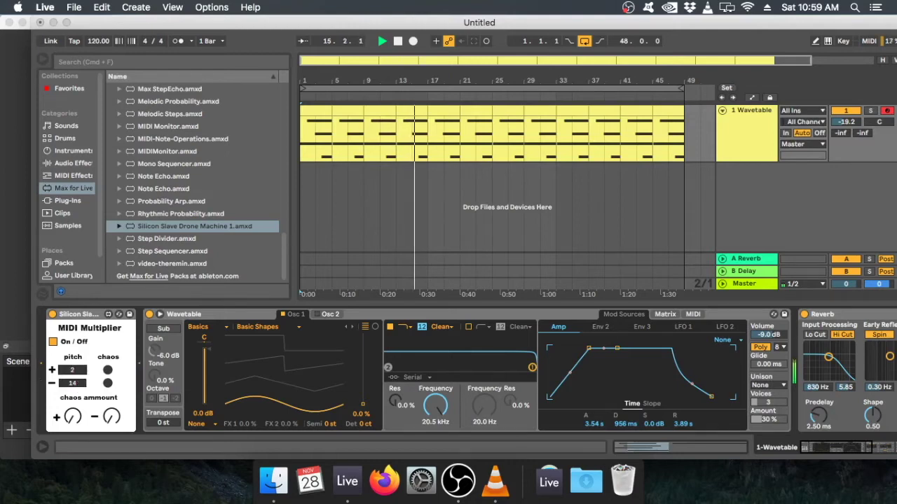
pyautogui.click(78, 383)
pyautogui.write('6')
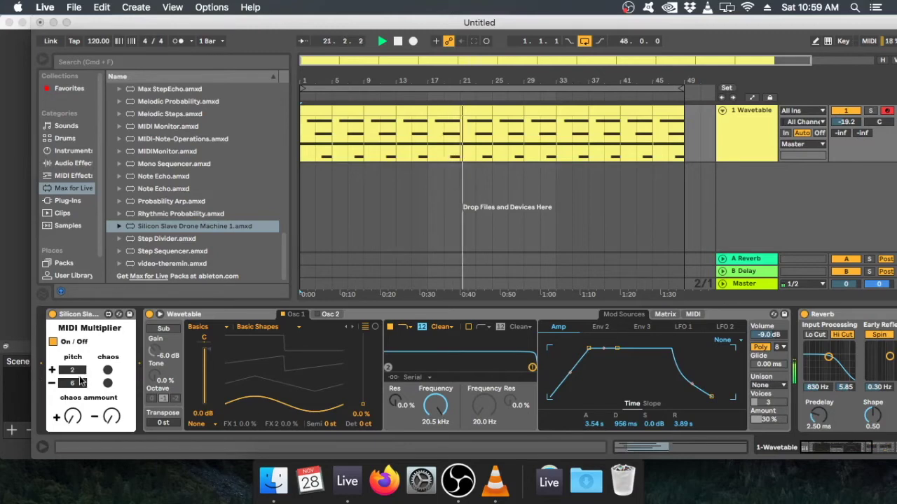
# - Stop playback, reset both MIDI Multiplier pitches to 0, and return the insert marker to the start of the clip
pyautogui.press('space')
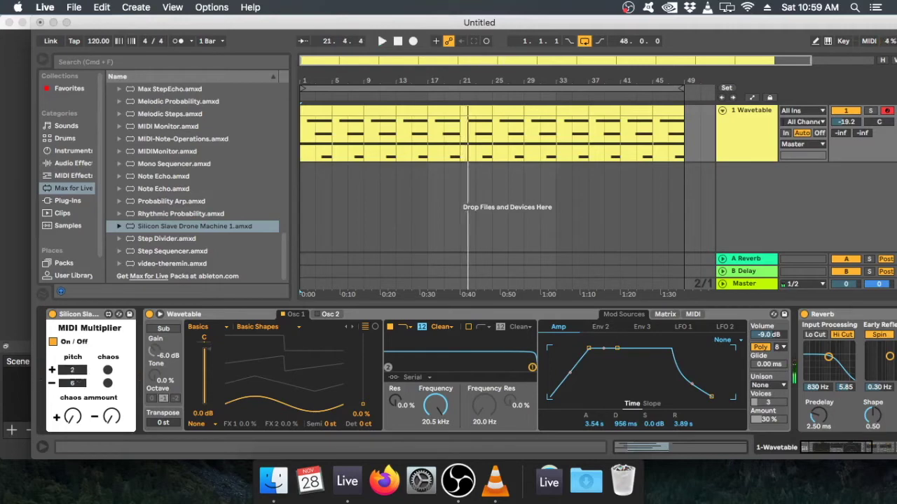
pyautogui.moveTo(77, 382); pyautogui.dragTo(78, 393)
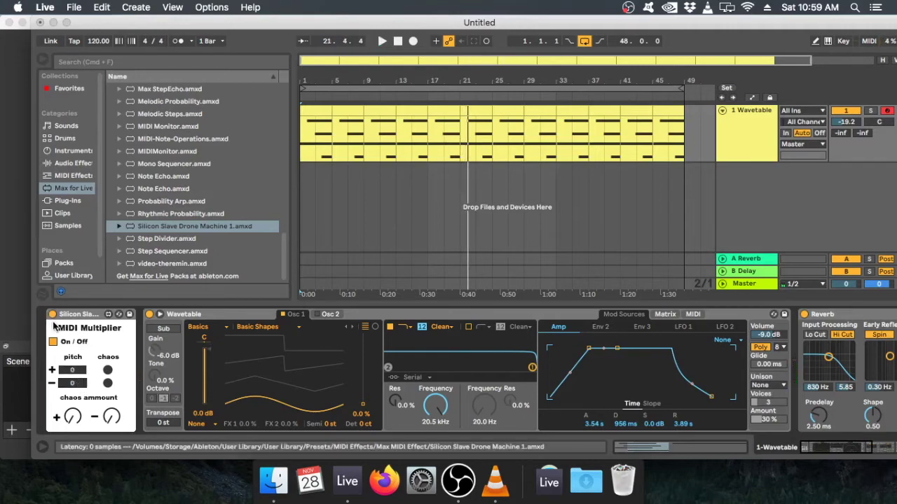
pyautogui.click(309, 165)
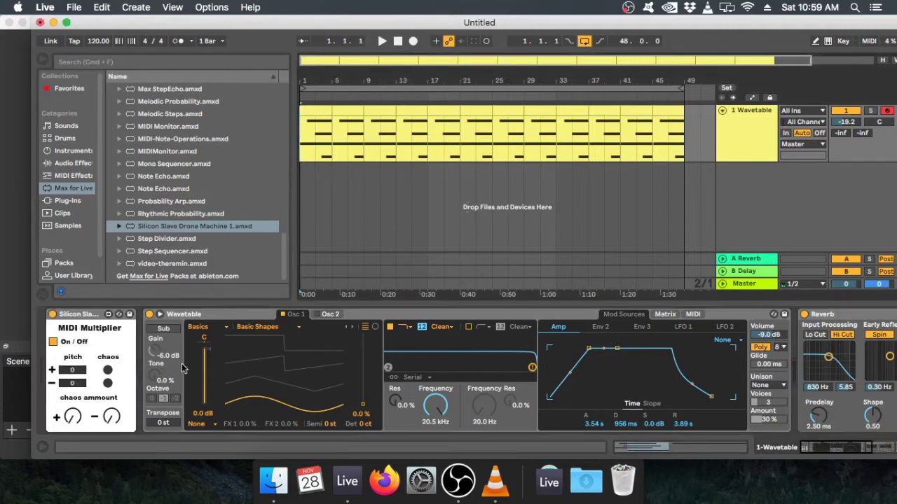
# - Raise the chaos amounts, try the chaos triggers to randomize the MIDI Multiplier's pitches, and reset both pitches to 0
pyautogui.click(108, 371)
pyautogui.click(107, 384)
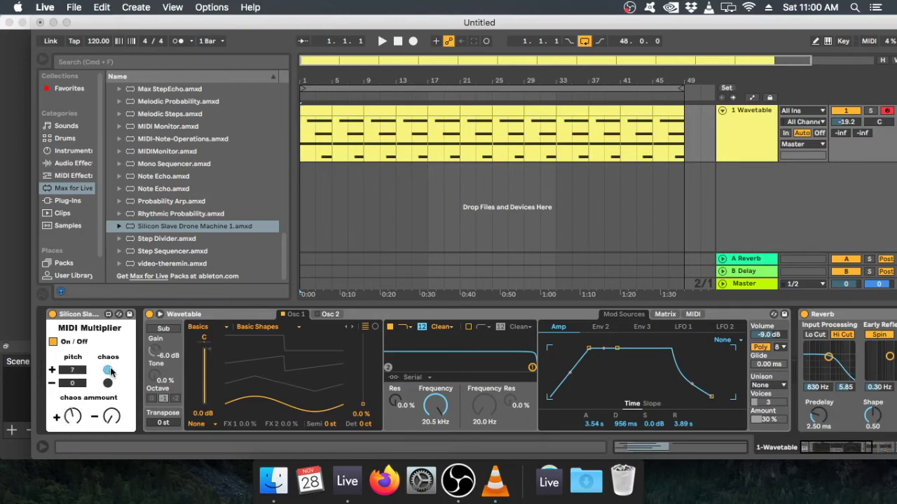
pyautogui.click(109, 370)
pyautogui.click(109, 370)
pyautogui.click(108, 371)
pyautogui.click(107, 373)
pyautogui.moveTo(79, 368); pyautogui.dragTo(79, 392)
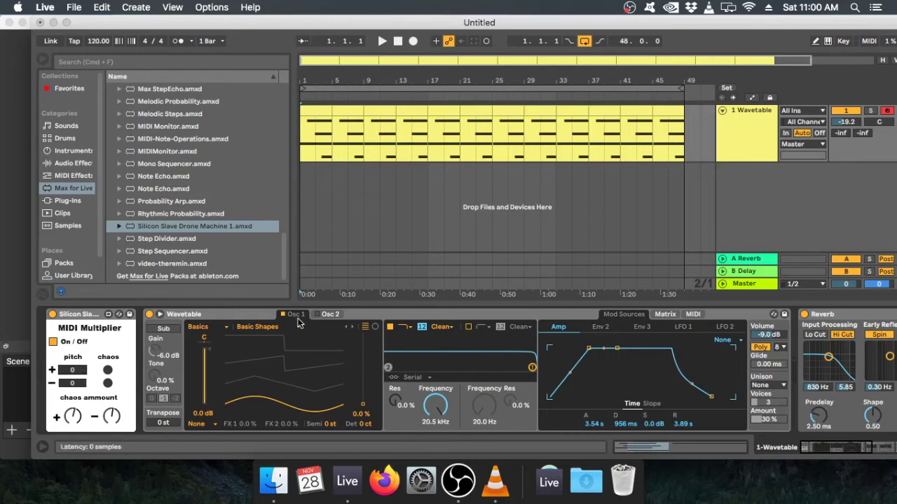
# - Play the clip from the start and repeatedly randomize the plus and minus pitches with their chaos triggers
pyautogui.click(305, 154)
pyautogui.press('space')
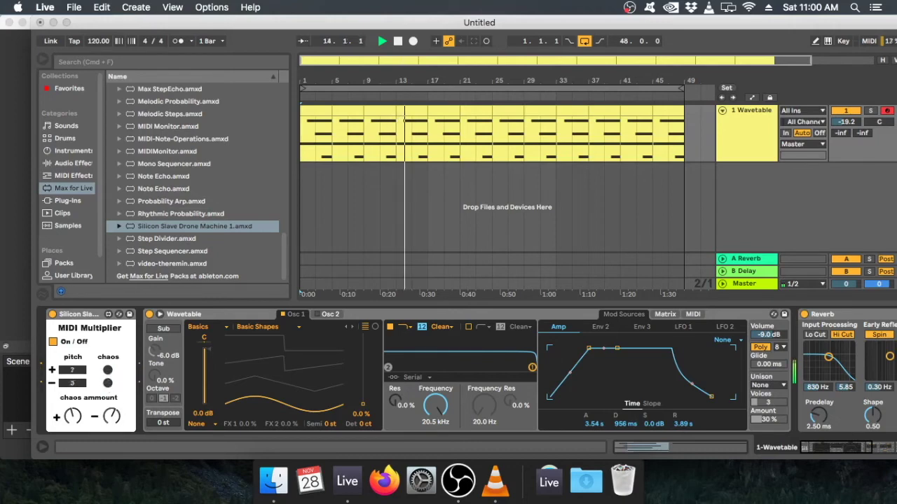
pyautogui.click(107, 369)
pyautogui.click(108, 382)
pyautogui.click(107, 371)
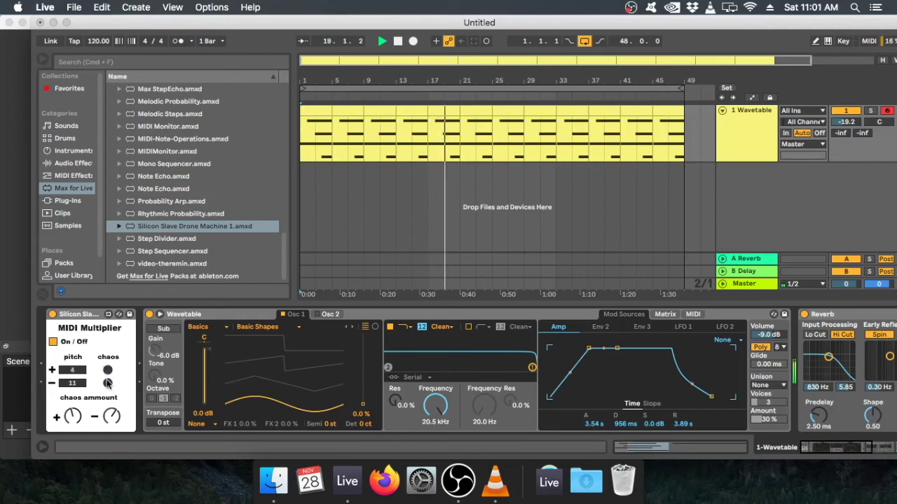
pyautogui.click(107, 382)
pyautogui.click(108, 370)
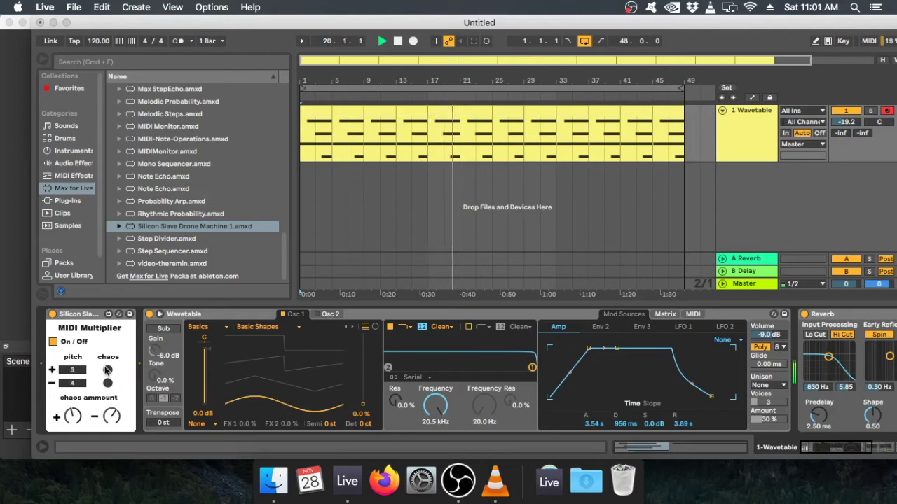
pyautogui.click(108, 383)
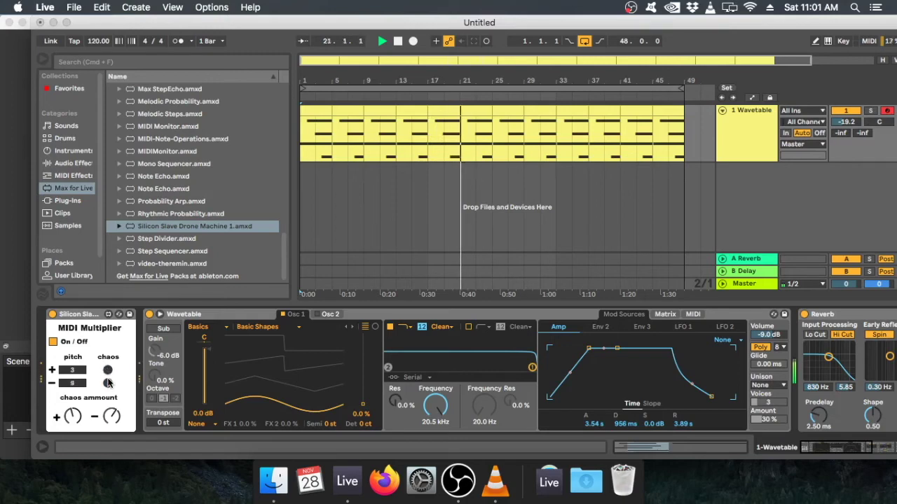
pyautogui.click(107, 370)
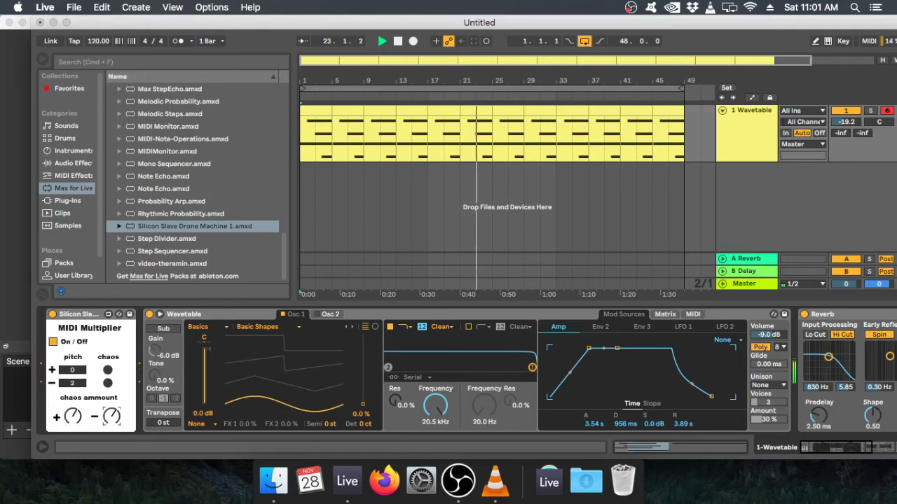
# - Raise both chaos amounts further and keep randomizing the plus and minus pitches during playback
pyautogui.click(107, 376)
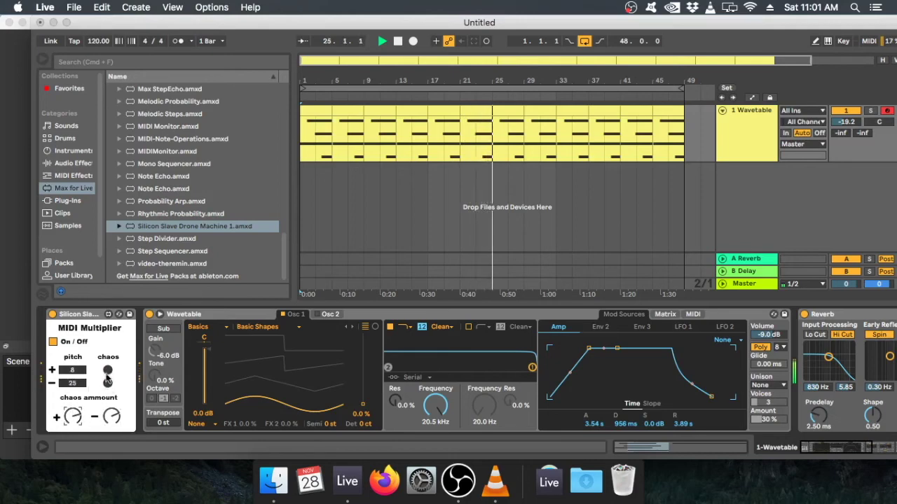
pyautogui.click(108, 376)
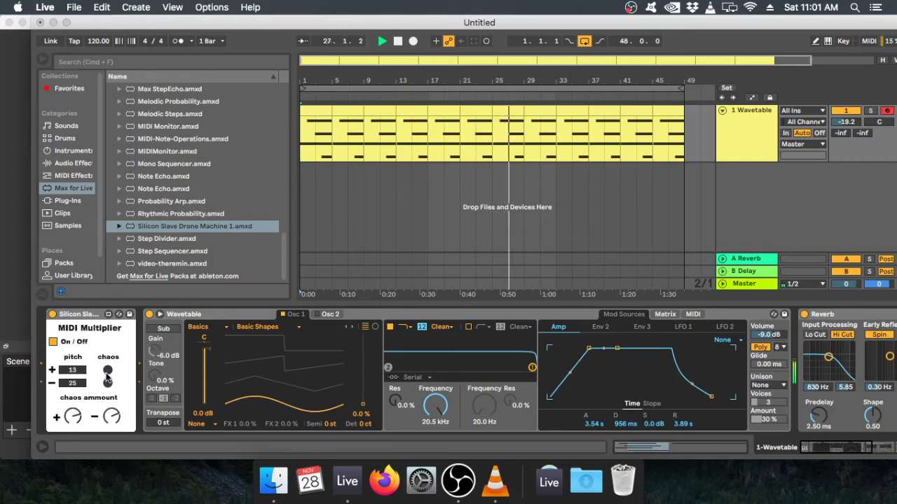
pyautogui.click(107, 381)
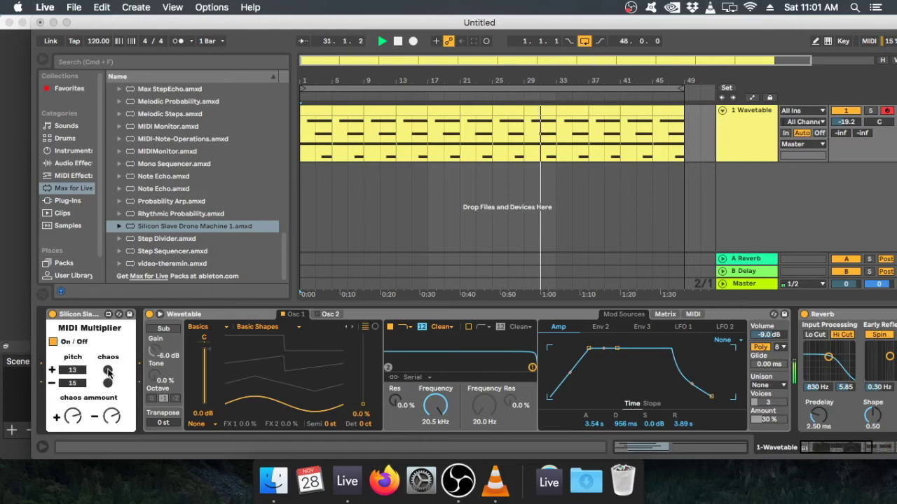
pyautogui.click(108, 371)
pyautogui.click(107, 382)
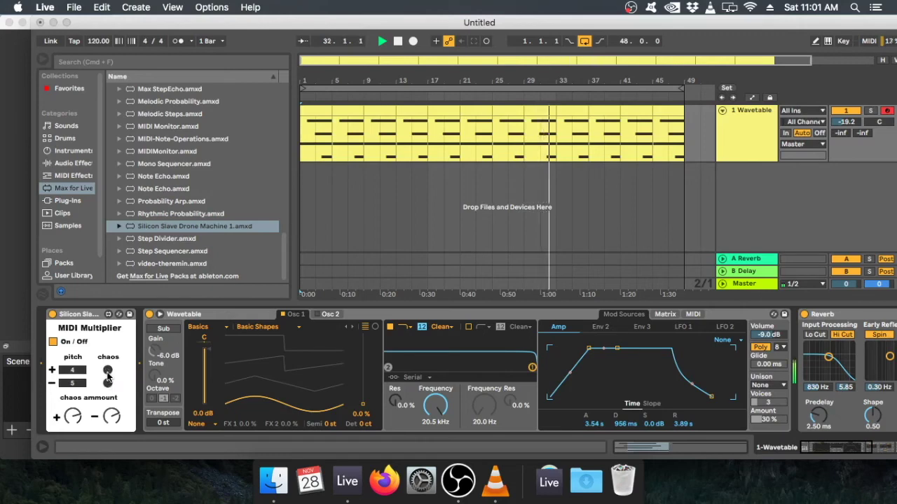
pyautogui.click(107, 383)
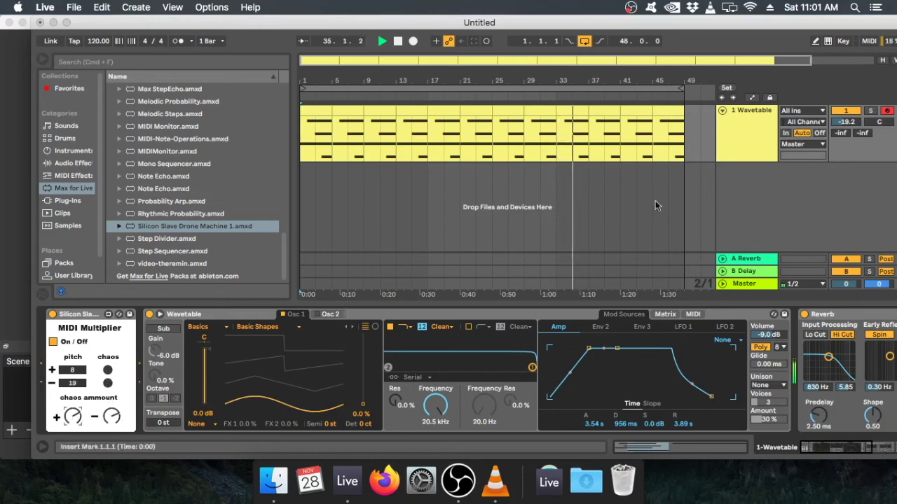
# - Lower the Wavetable track's volume to -21.2 dB
pyautogui.click(846, 124)
pyautogui.moveTo(845, 122); pyautogui.dragTo(846, 129)
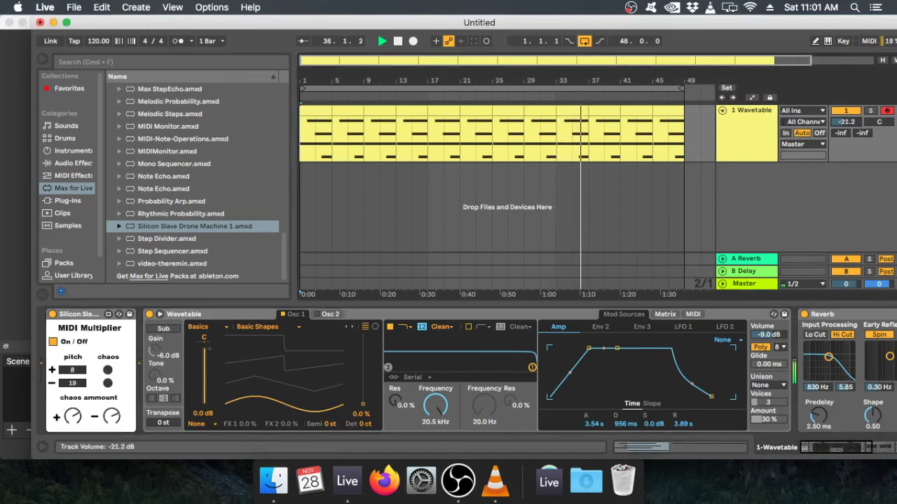